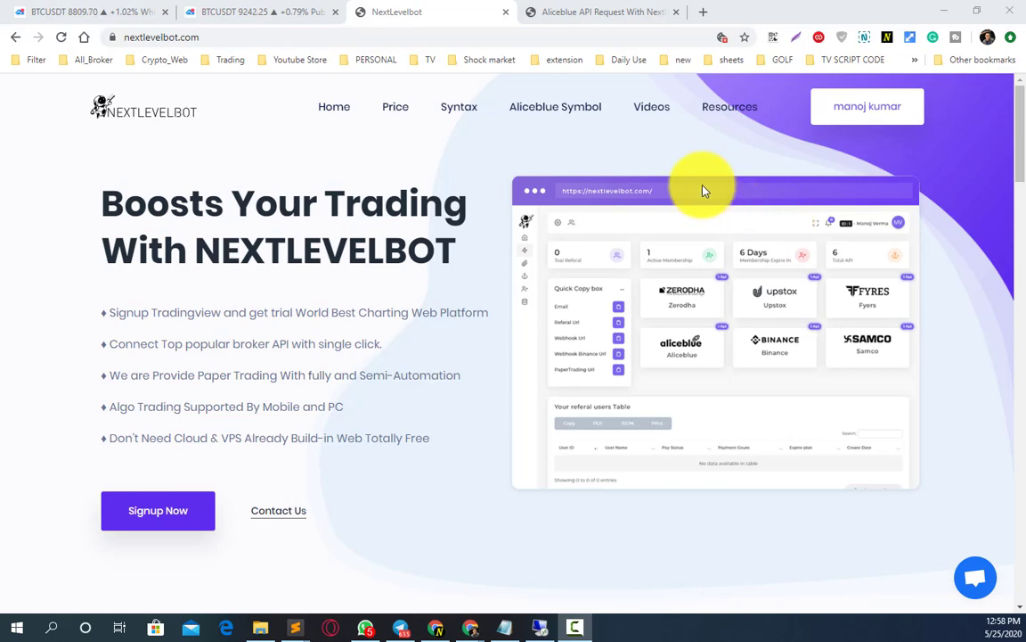
- Switch to the forum thread on requesting an Aliceblue API with the NextLevelBot redirect URL
{"action": "left_click", "coordinate": [574, 16]}
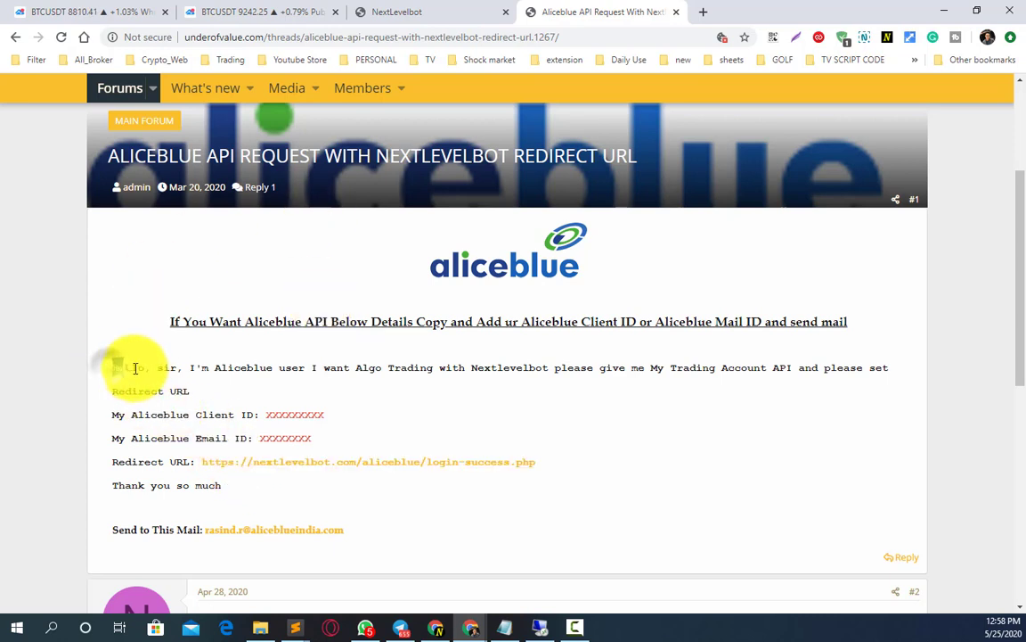
- Highlight the sample request message, then the Client ID and Email ID placeholders in the template
{"action": "left_click_drag", "start_coordinate": [111, 366], "coordinate": [229, 497]}
{"action": "left_click", "coordinate": [276, 490]}
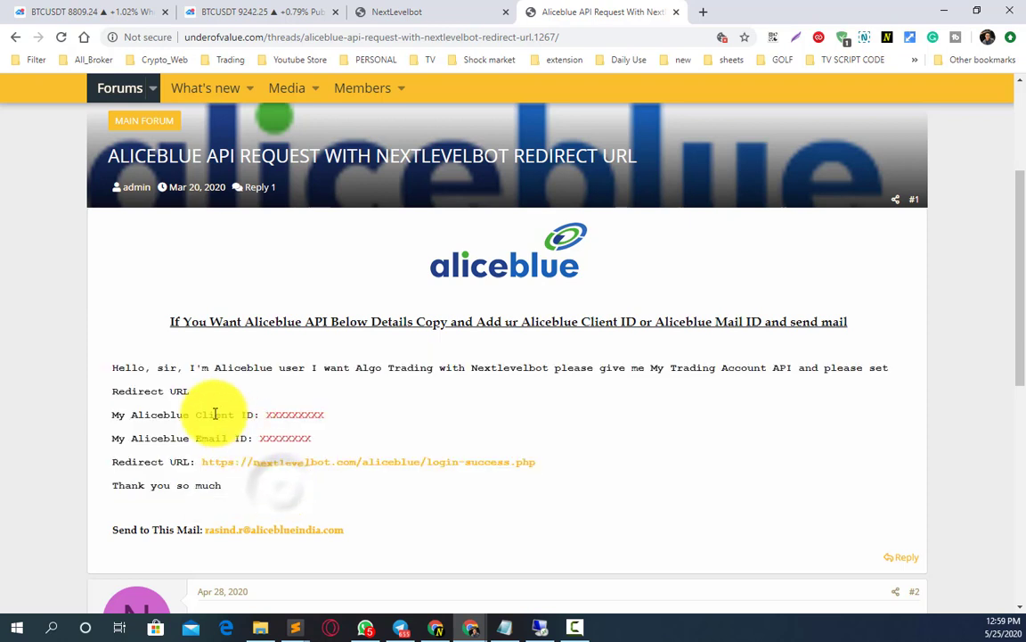
{"action": "double_click", "coordinate": [277, 416]}
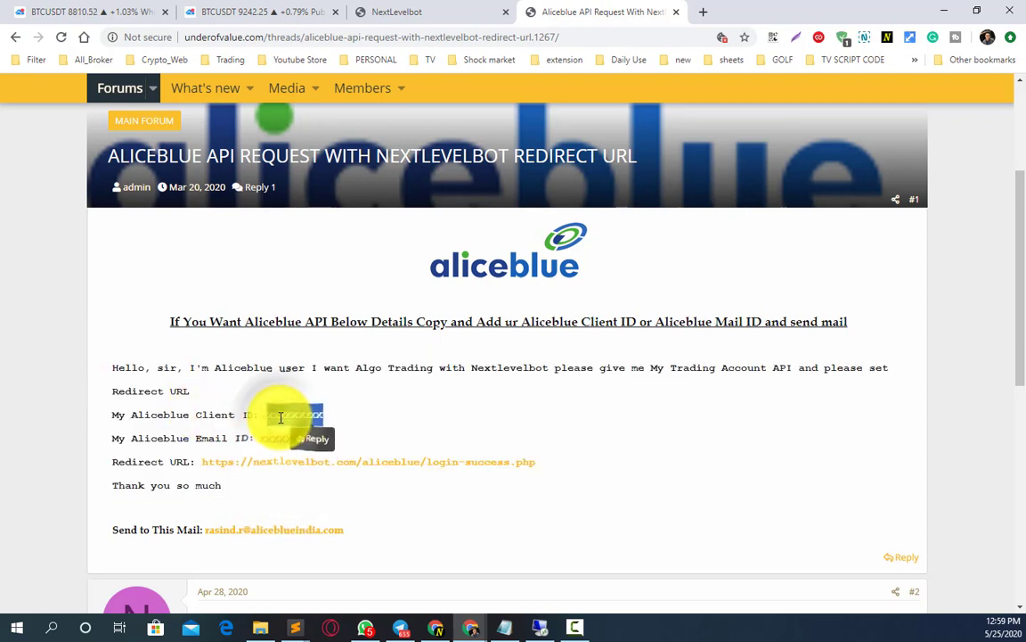
{"action": "left_click", "coordinate": [292, 436]}
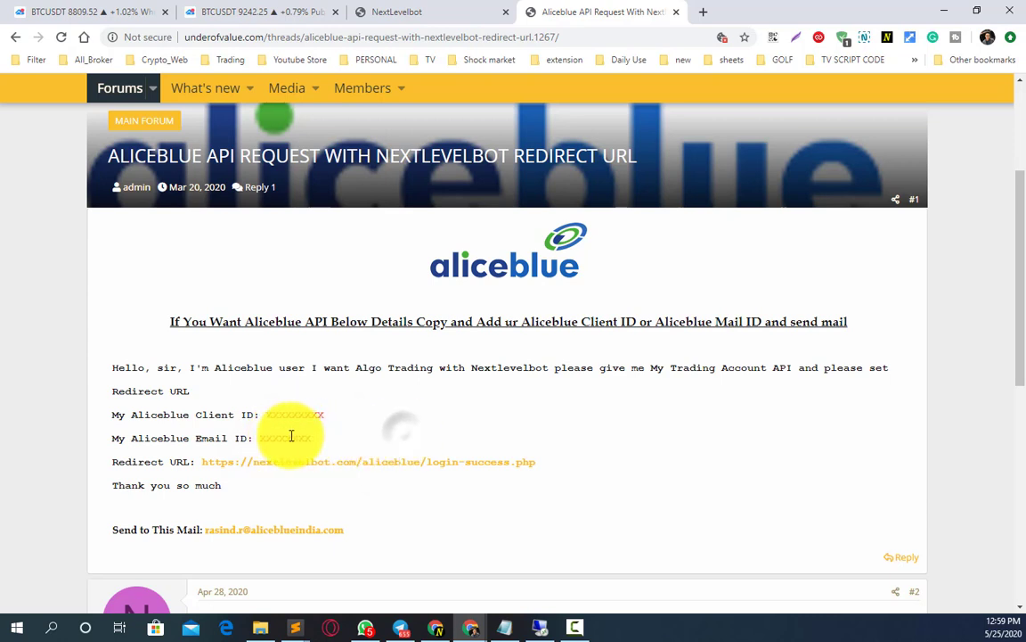
{"action": "double_click", "coordinate": [275, 437]}
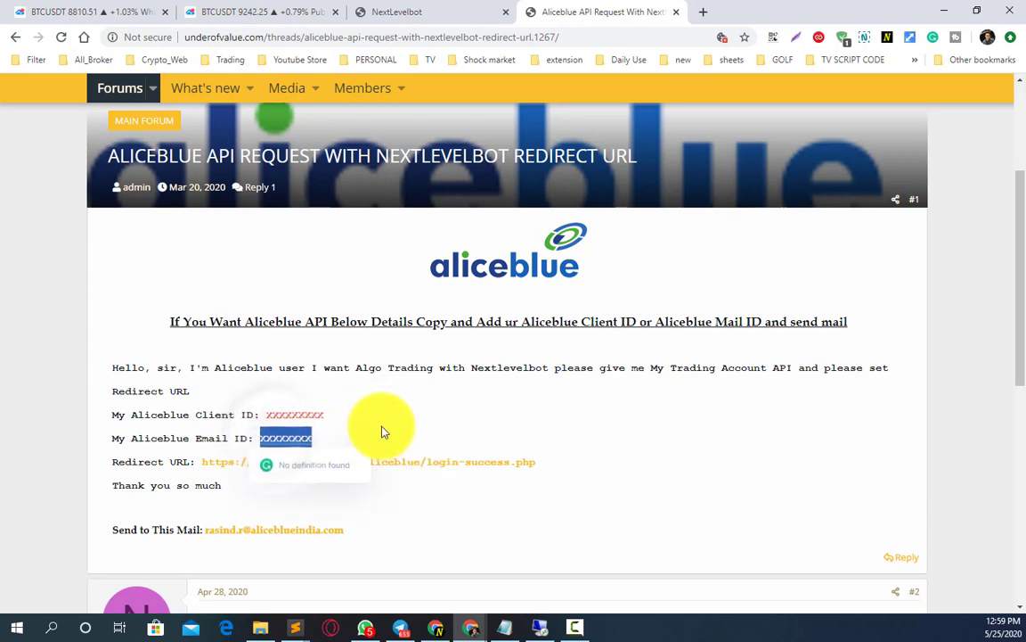
{"action": "left_click", "coordinate": [382, 427]}
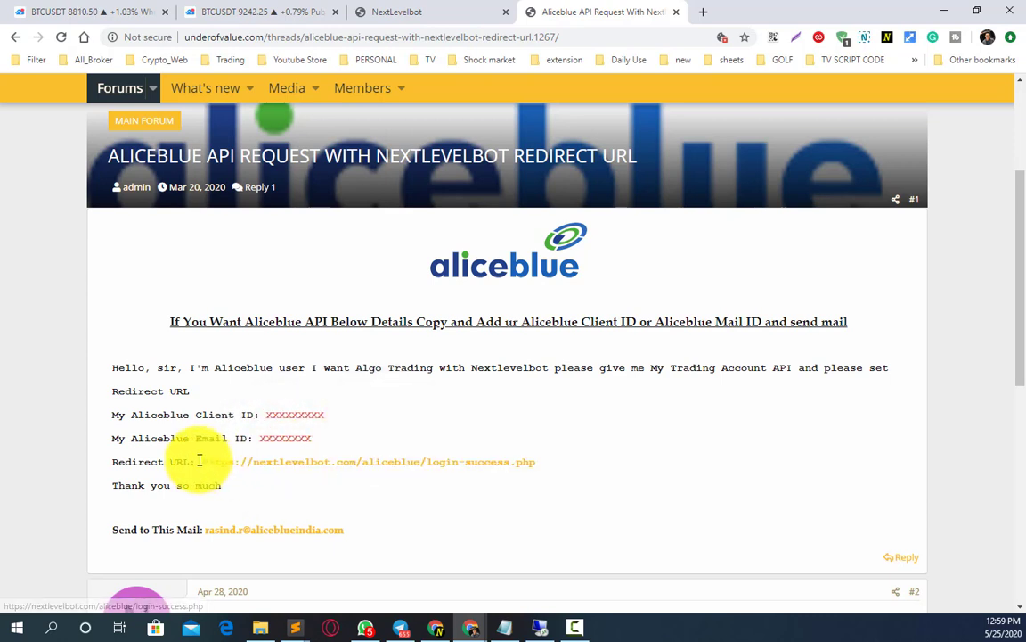
- Highlight the NextLevelBot redirect URL line, then go back to the NextLevelBot site
{"action": "left_click_drag", "start_coordinate": [198, 462], "coordinate": [572, 467]}
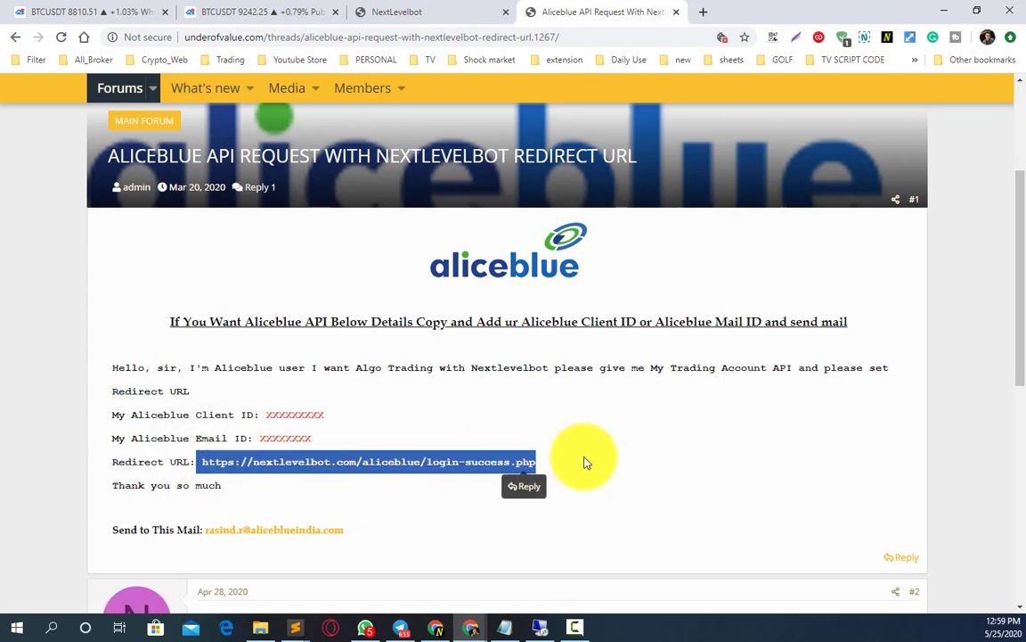
{"action": "left_click", "coordinate": [595, 413]}
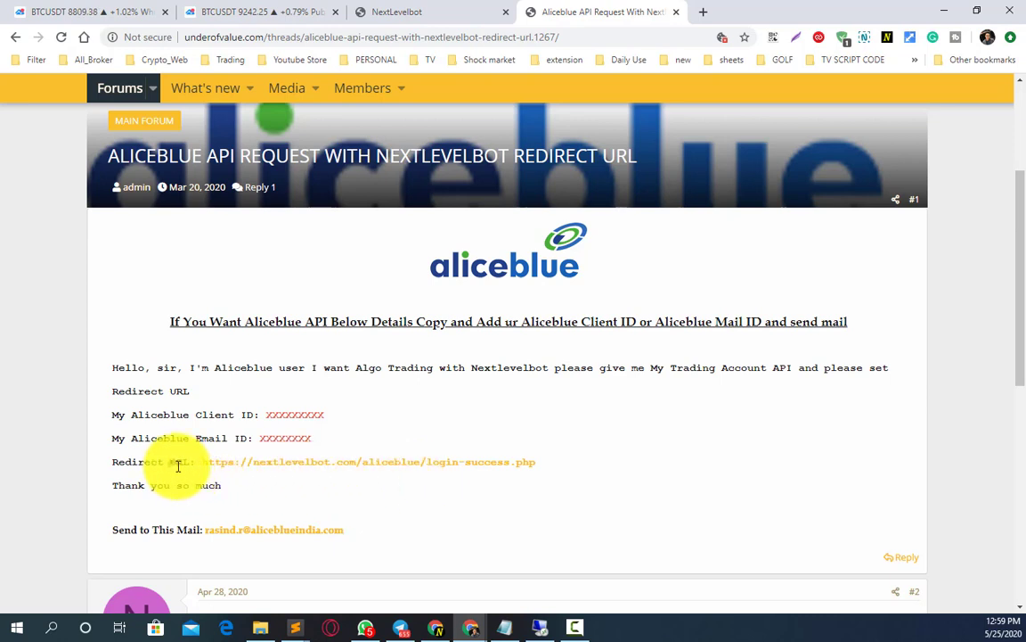
{"action": "left_click_drag", "start_coordinate": [178, 466], "coordinate": [181, 465]}
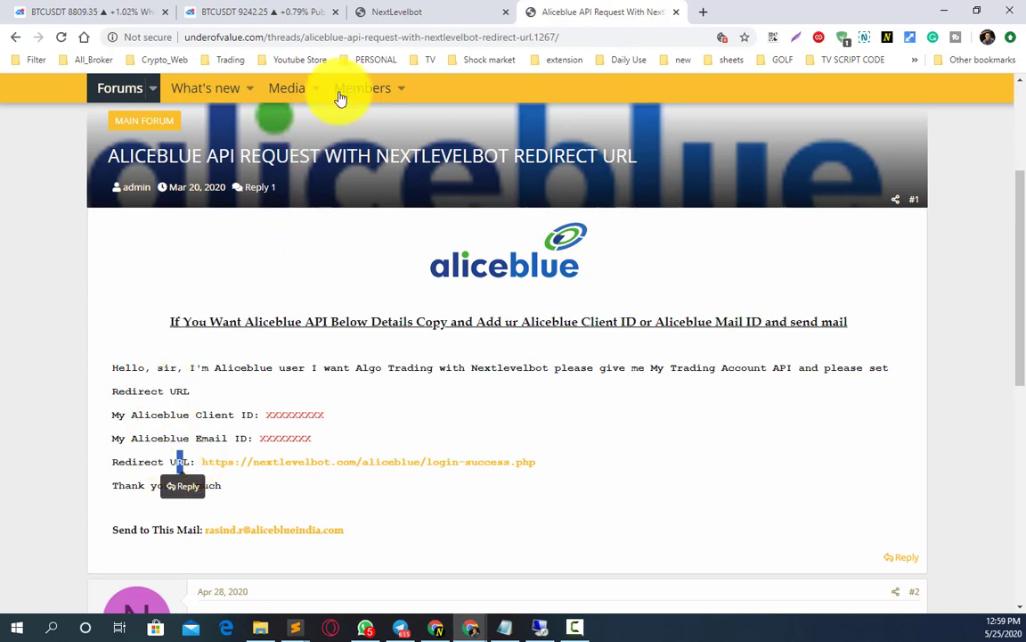
{"action": "left_click", "coordinate": [432, 10]}
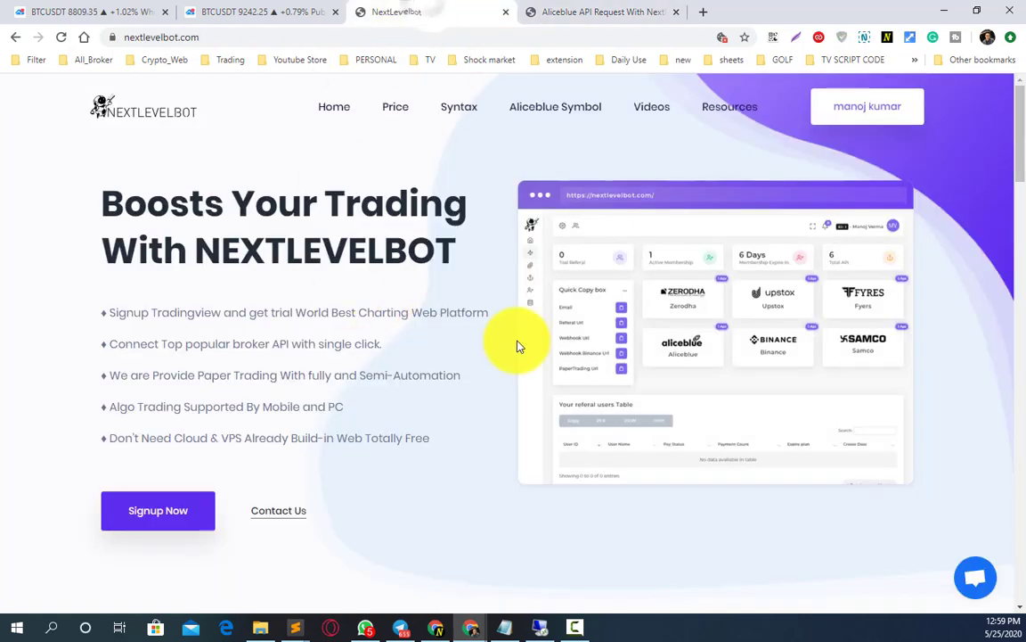
- Go from the account dashboard through the sidebar to the API Credentials page
{"action": "left_click", "coordinate": [854, 117]}
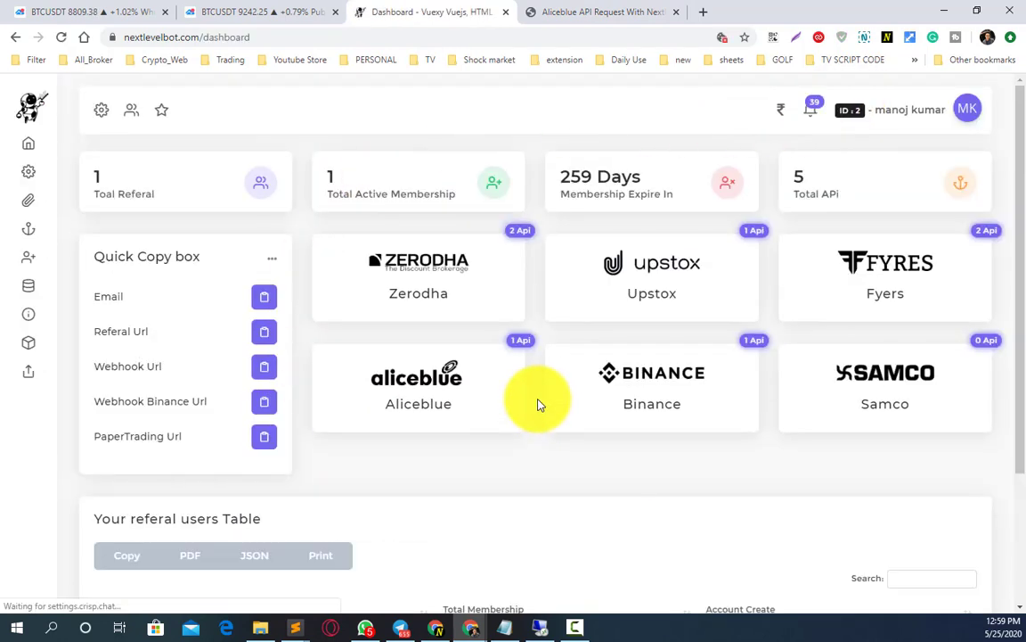
{"action": "mouse_move", "coordinate": [39, 206]}
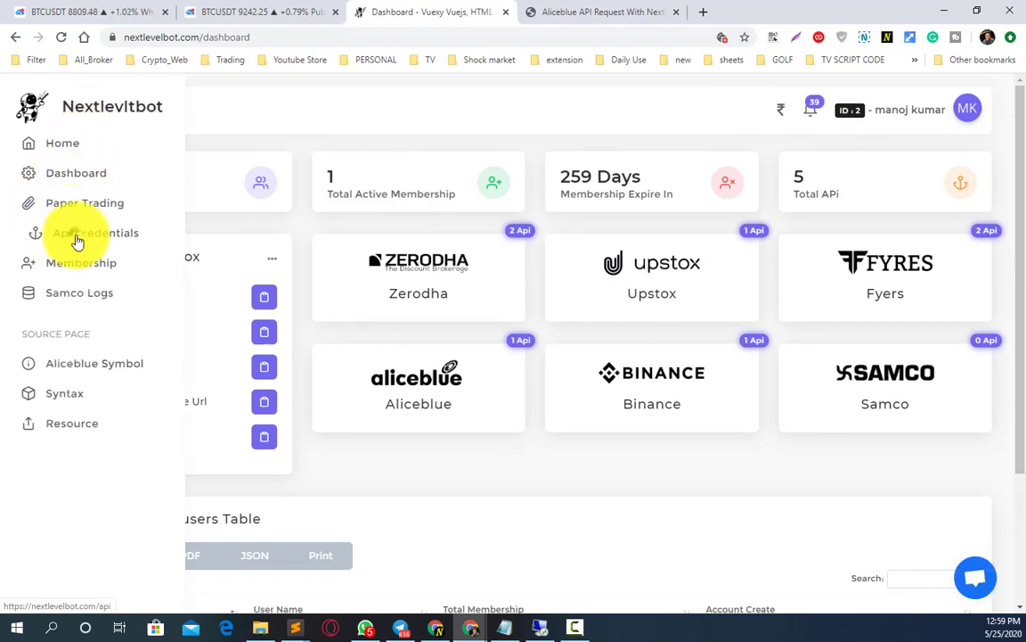
{"action": "left_click", "coordinate": [76, 239]}
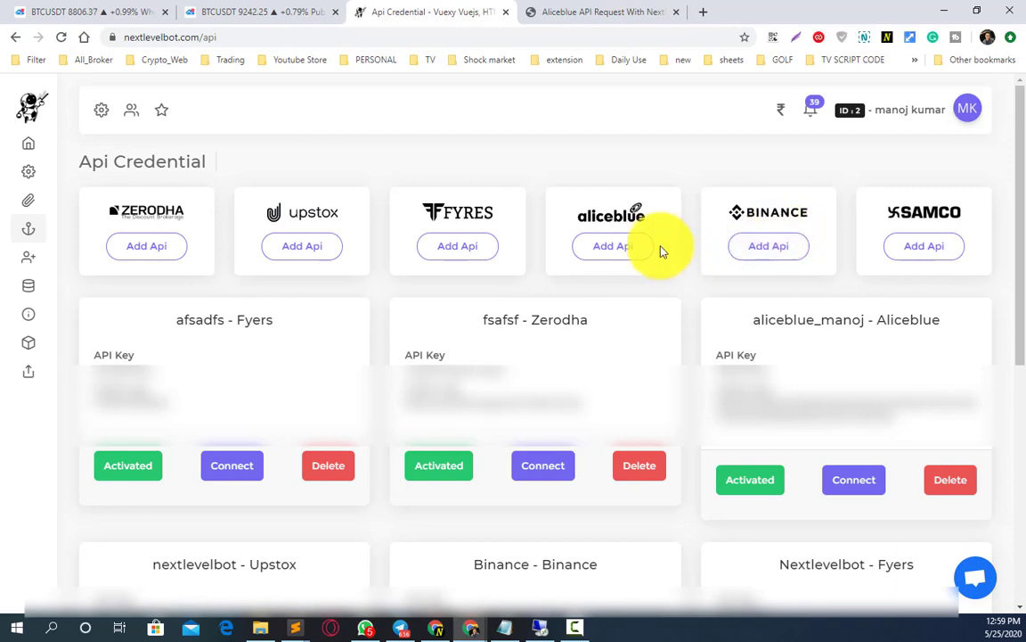
- Add an Aliceblue credential named 'afsfsf' with its API key and secret key, and save it
{"action": "left_click", "coordinate": [604, 251]}
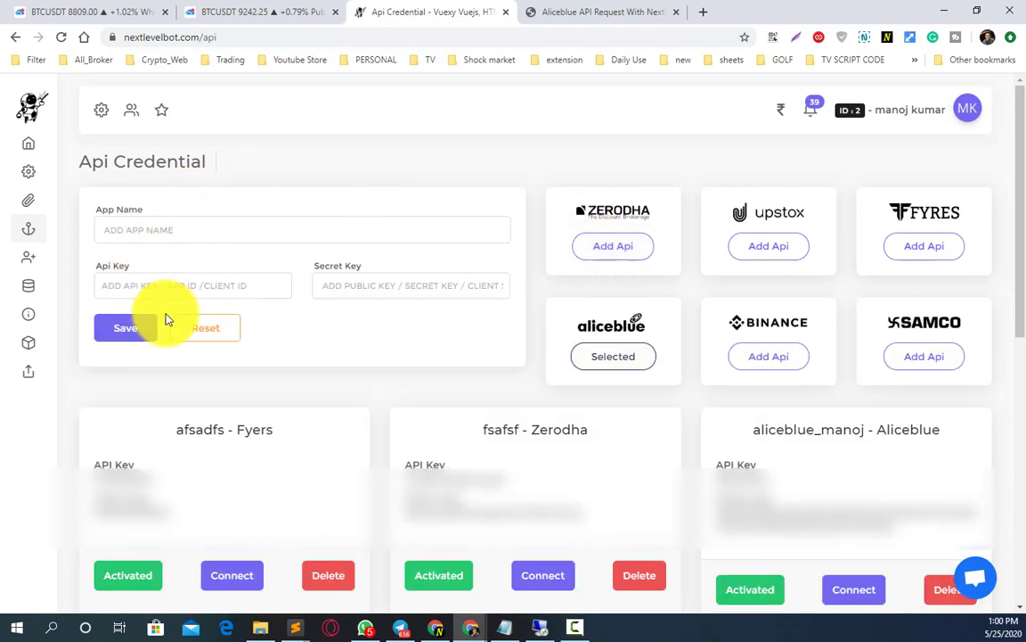
{"action": "left_click", "coordinate": [119, 229]}
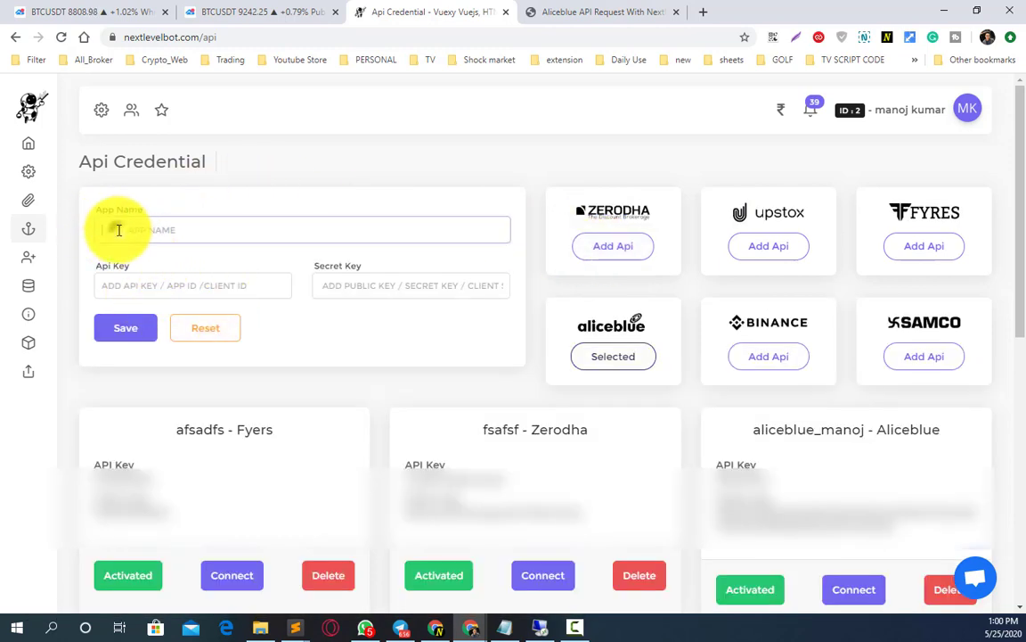
{"action": "type", "text": "a"}
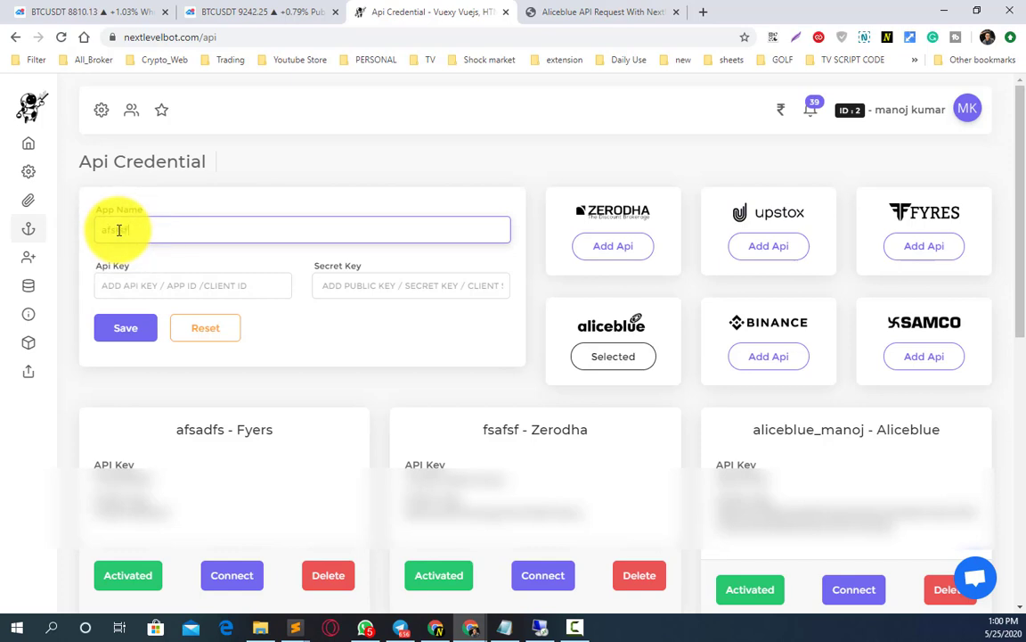
{"action": "type", "text": "fsfsf"}
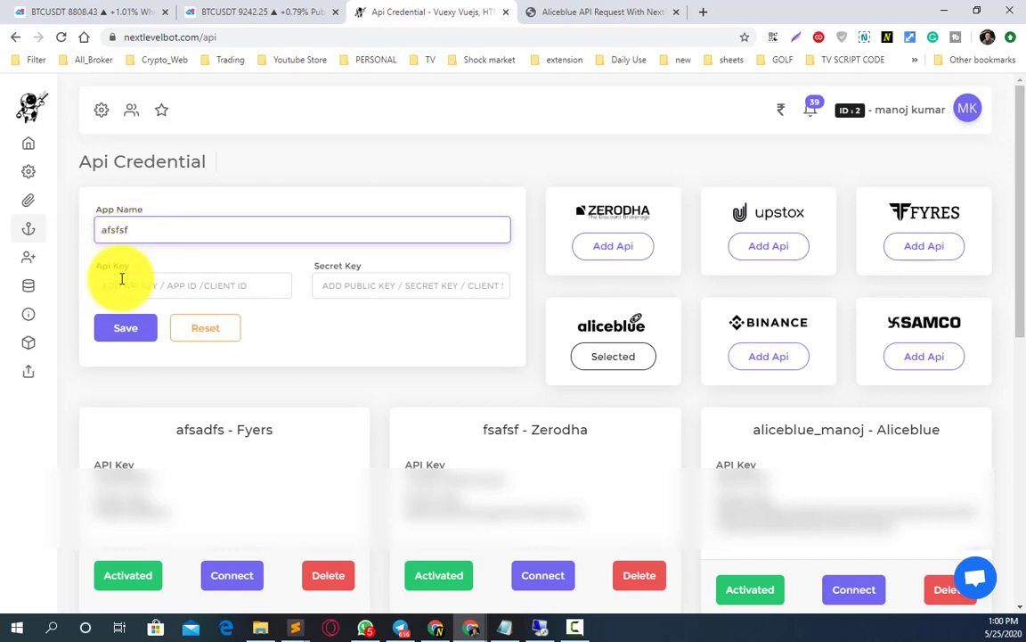
{"action": "left_click", "coordinate": [125, 288]}
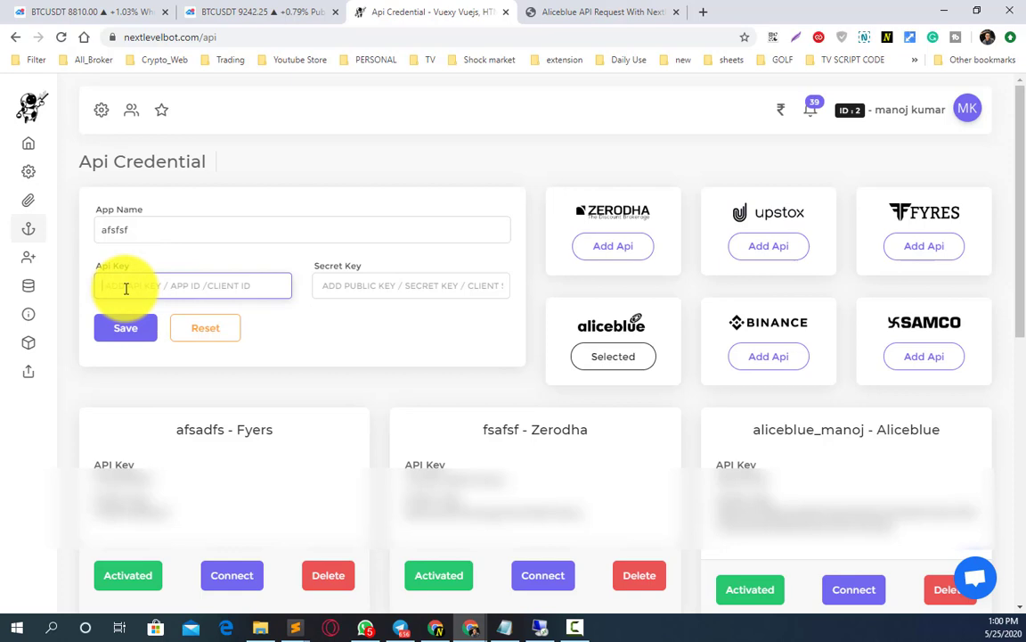
{"action": "type", "text": "gggasdf"}
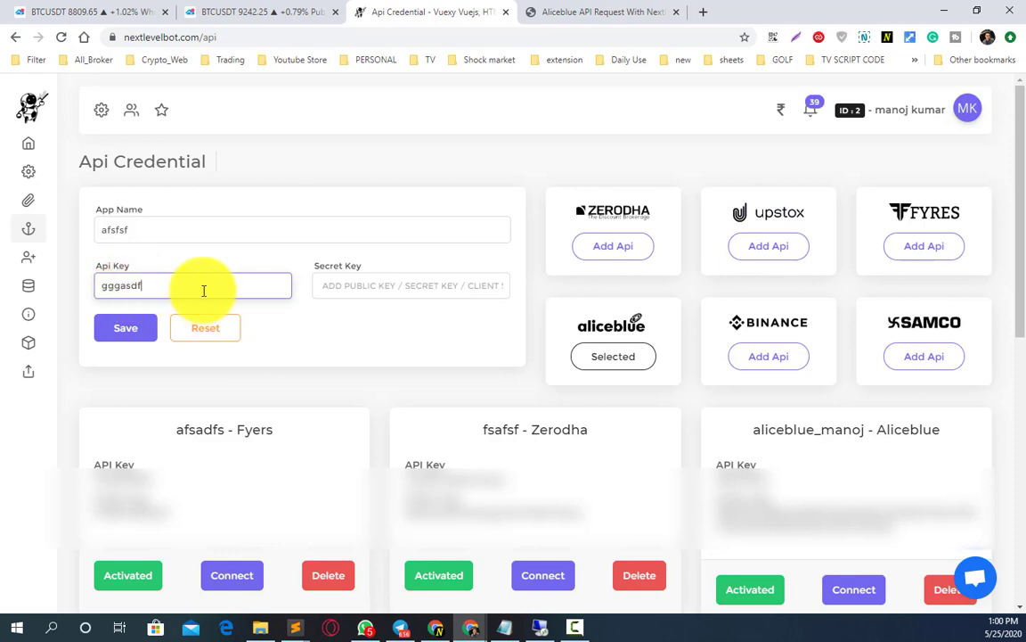
{"action": "left_click", "coordinate": [352, 285]}
{"action": "type", "text": "fadfsd"}
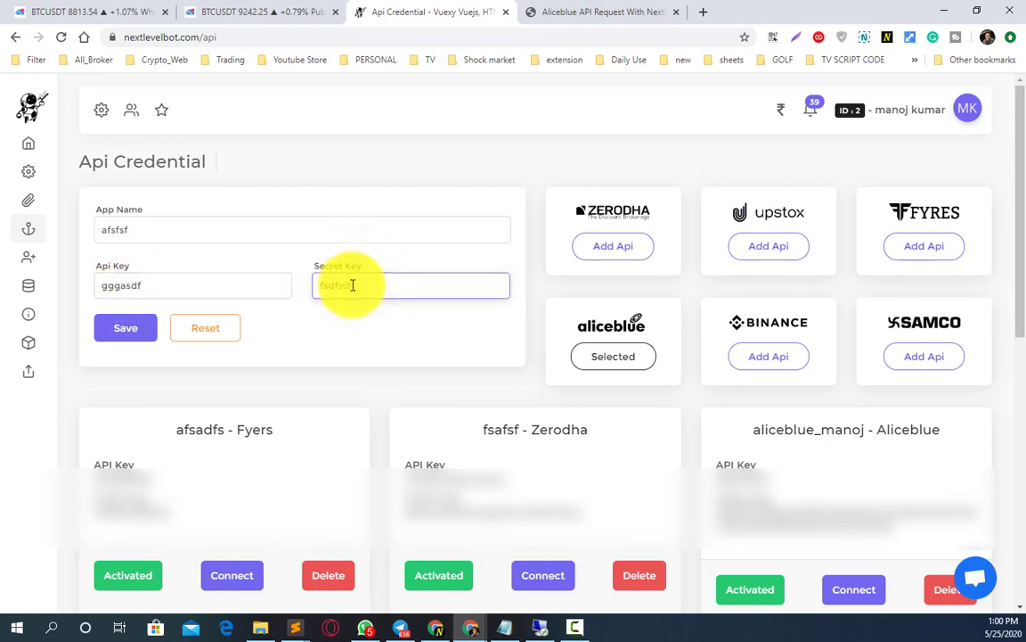
{"action": "type", "text": "fs"}
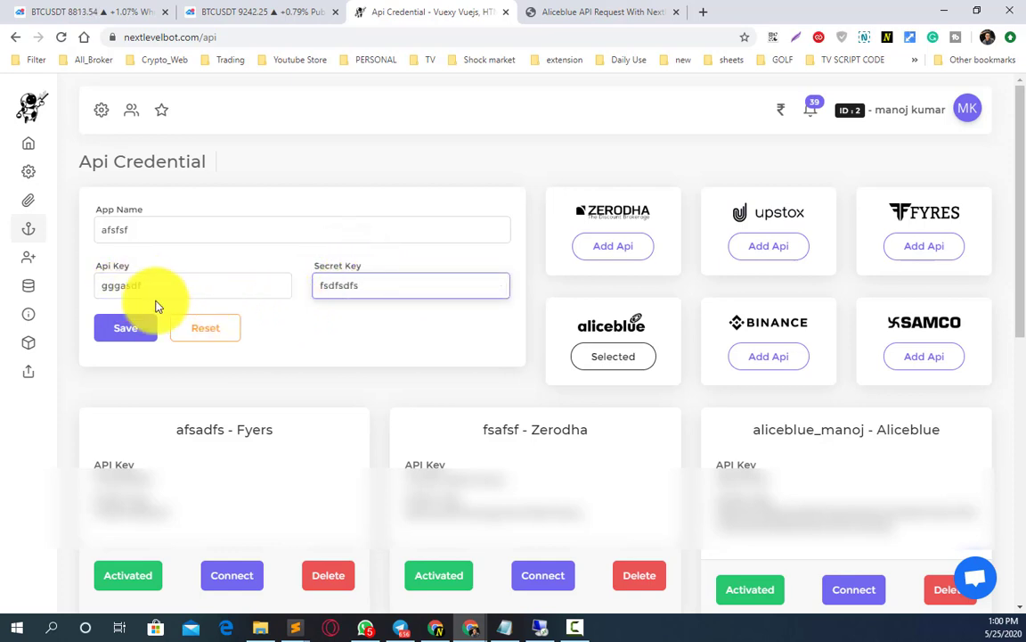
{"action": "left_click", "coordinate": [124, 330]}
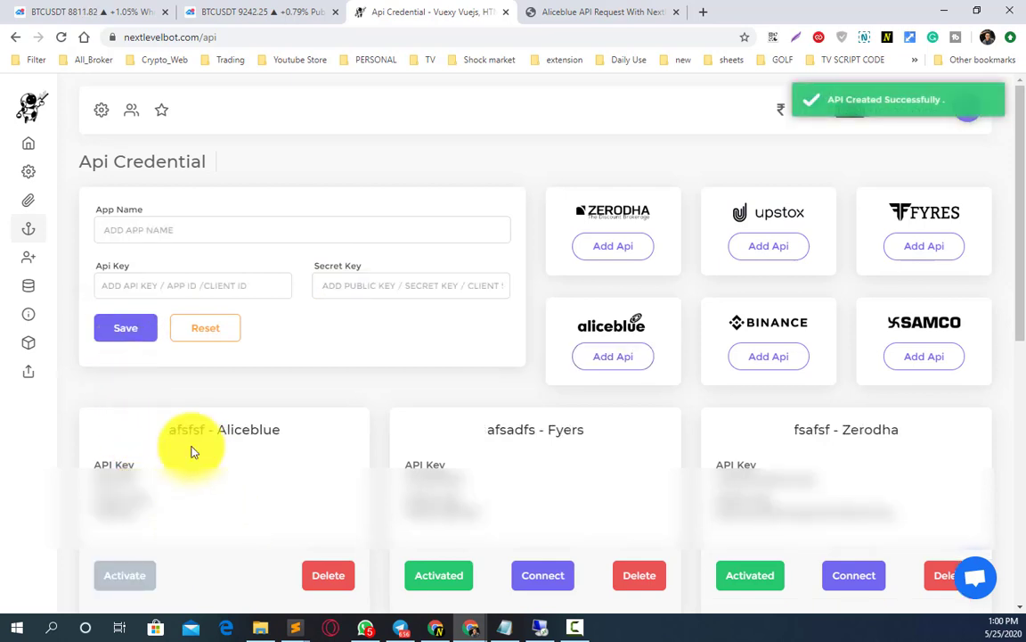
- Check the new 'afsfsf - Aliceblue' card title in the credential list
{"action": "left_click_drag", "start_coordinate": [169, 429], "coordinate": [279, 443]}
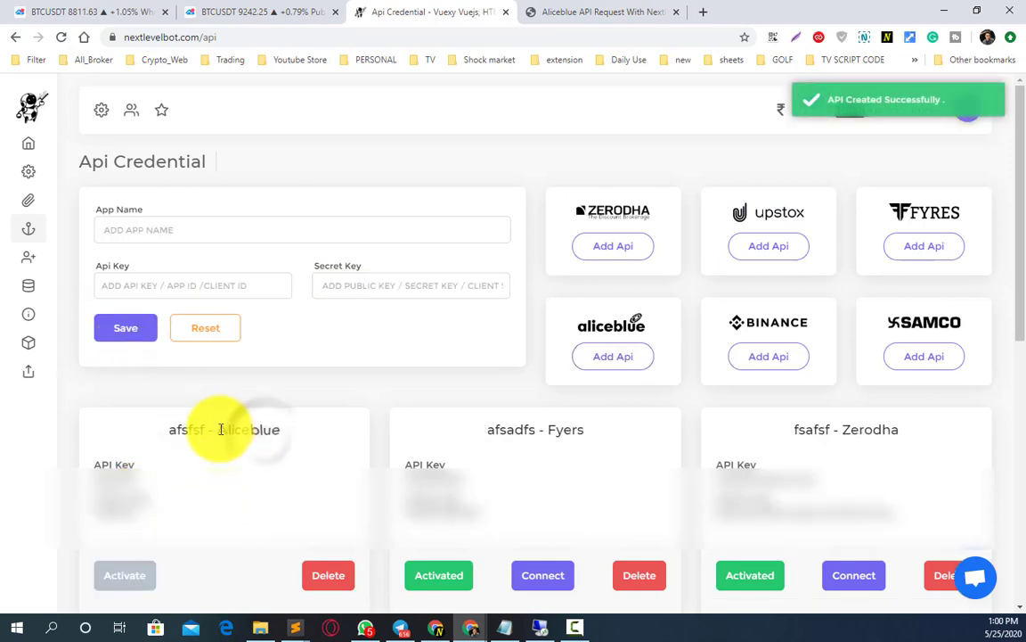
{"action": "left_click_drag", "start_coordinate": [217, 430], "coordinate": [282, 434]}
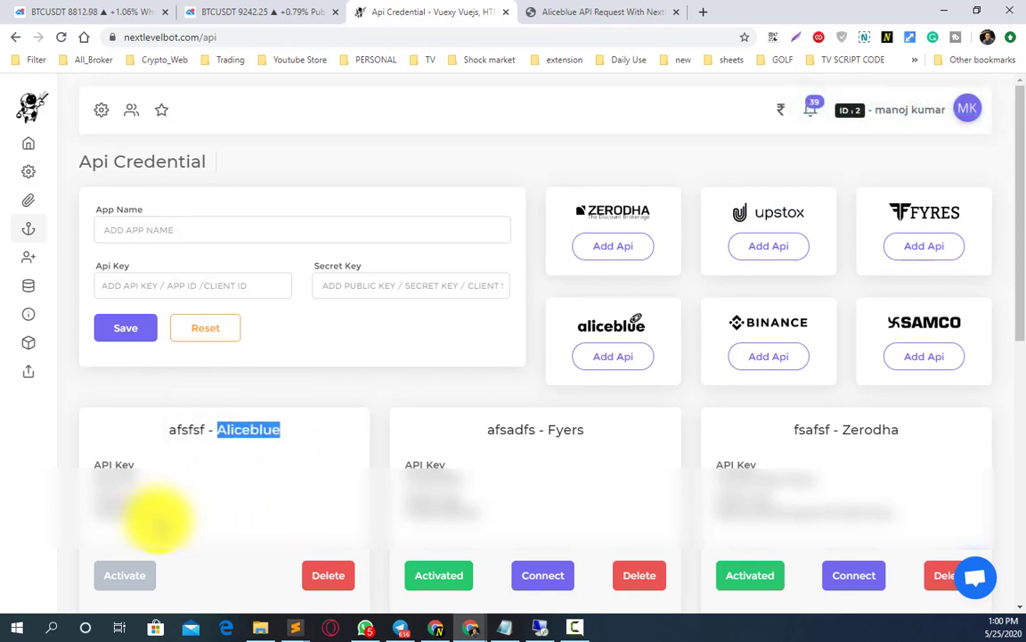
{"action": "left_click", "coordinate": [135, 331]}
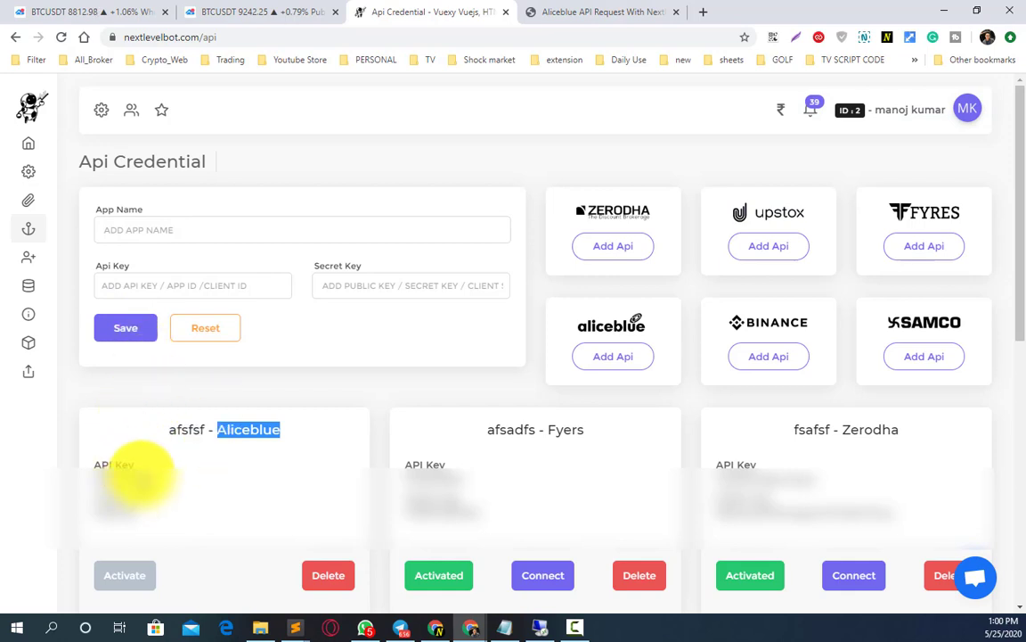
{"action": "mouse_move", "coordinate": [42, 282]}
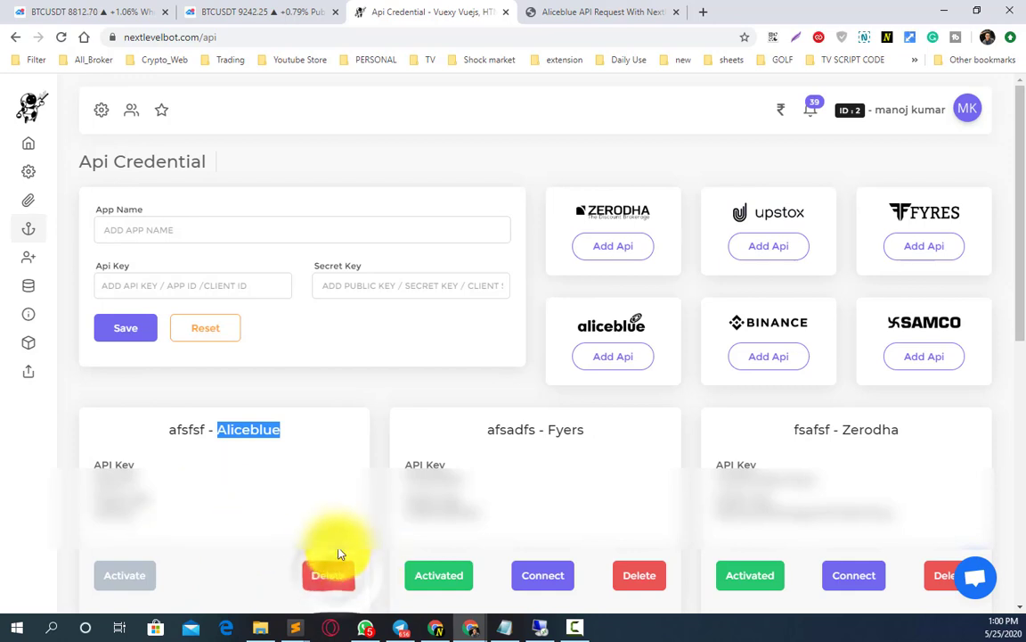
- Delete the afsfsf Aliceblue credential and check the remaining Aliceblue card's name
{"action": "left_click", "coordinate": [328, 575]}
{"action": "scroll", "coordinate": [278, 481], "scroll_direction": "down", "scroll_amount": 2}
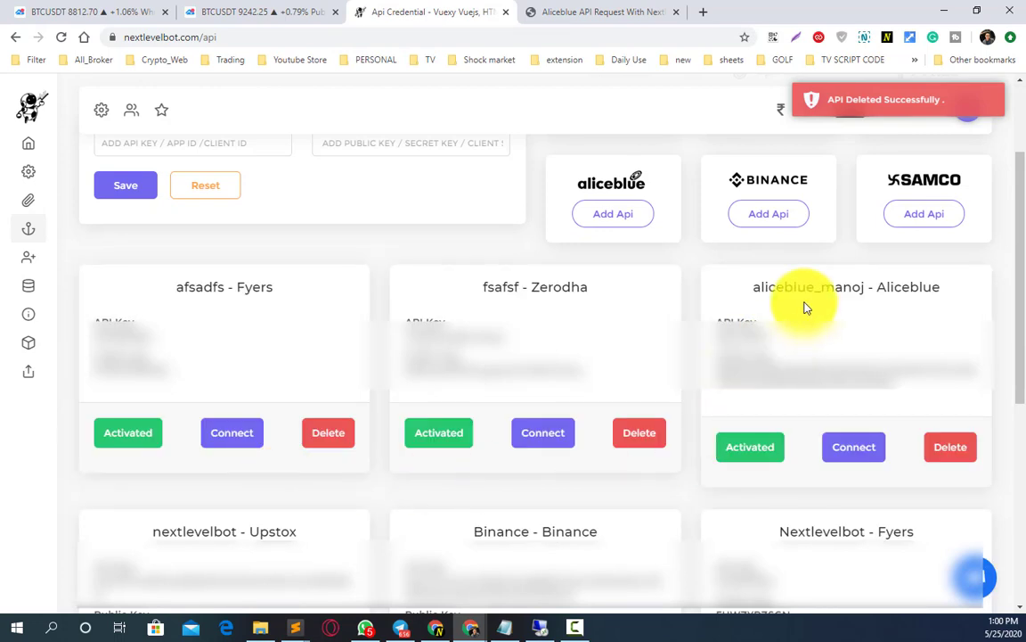
{"action": "left_click_drag", "start_coordinate": [807, 287], "coordinate": [922, 287]}
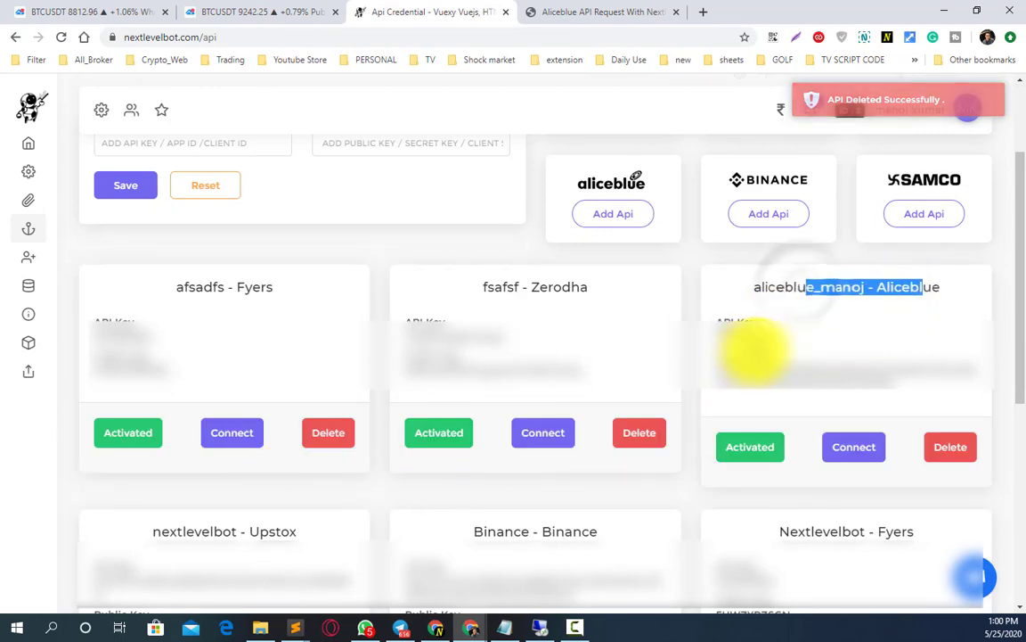
{"action": "left_click", "coordinate": [788, 289]}
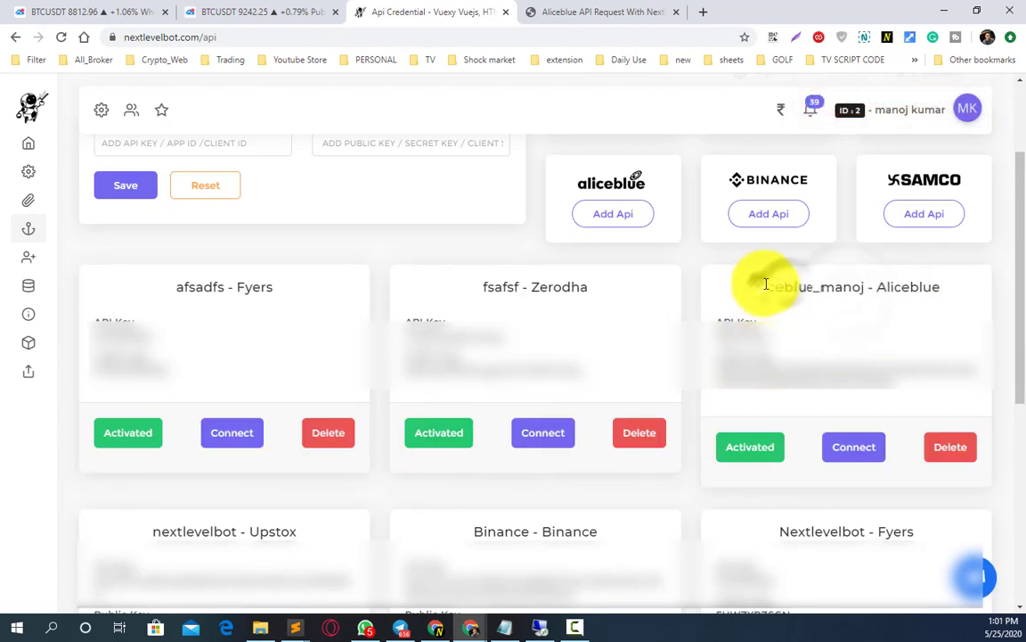
{"action": "left_click_drag", "start_coordinate": [765, 284], "coordinate": [933, 287]}
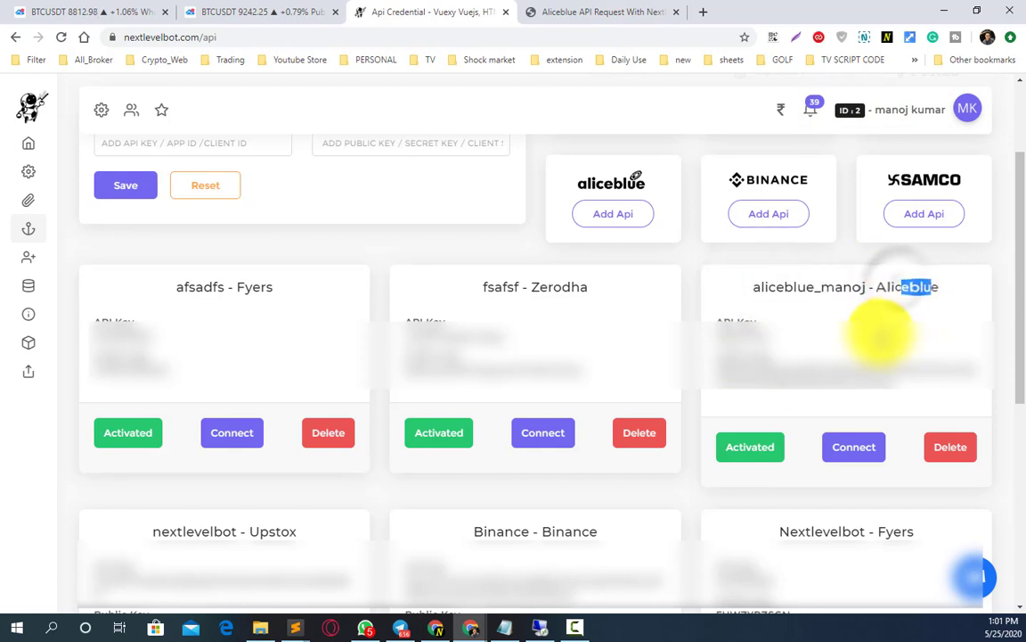
- Toggle the remaining Aliceblue credential off and back on, then connect it
{"action": "left_click", "coordinate": [749, 453]}
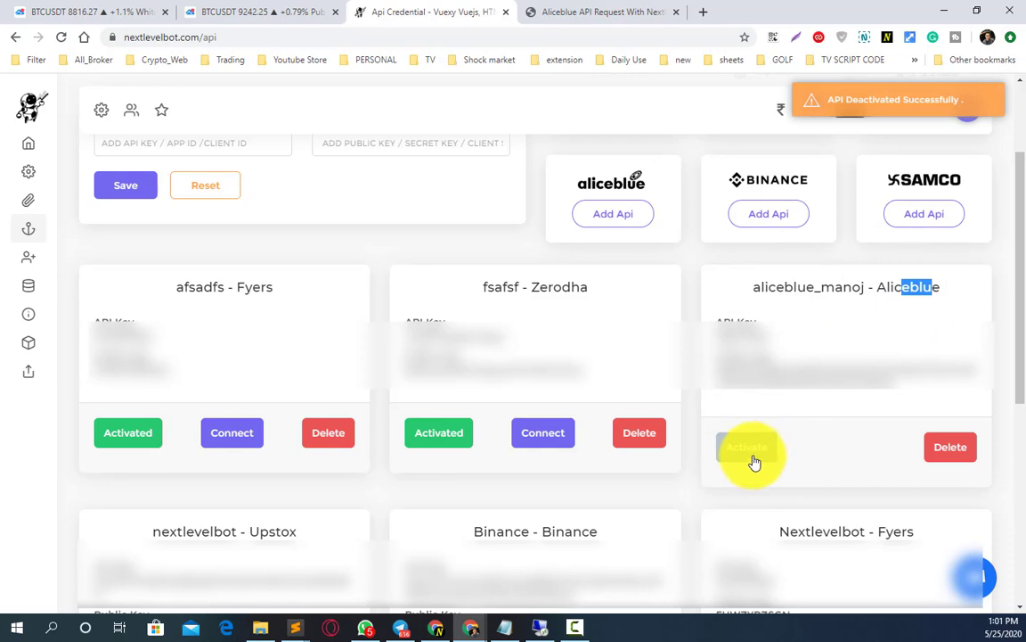
{"action": "left_click", "coordinate": [778, 440]}
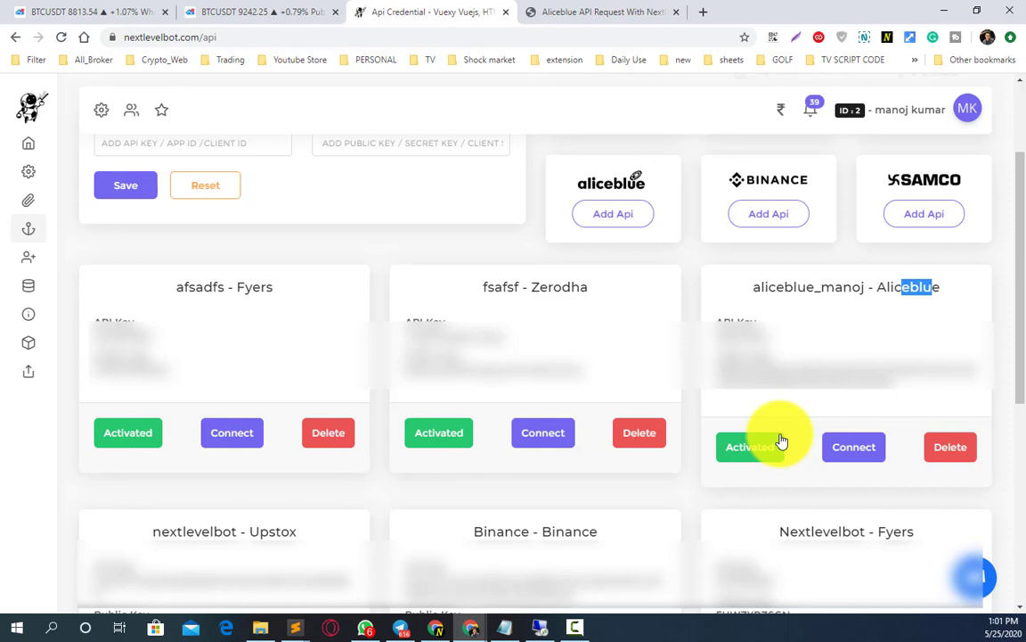
{"action": "left_click", "coordinate": [852, 455]}
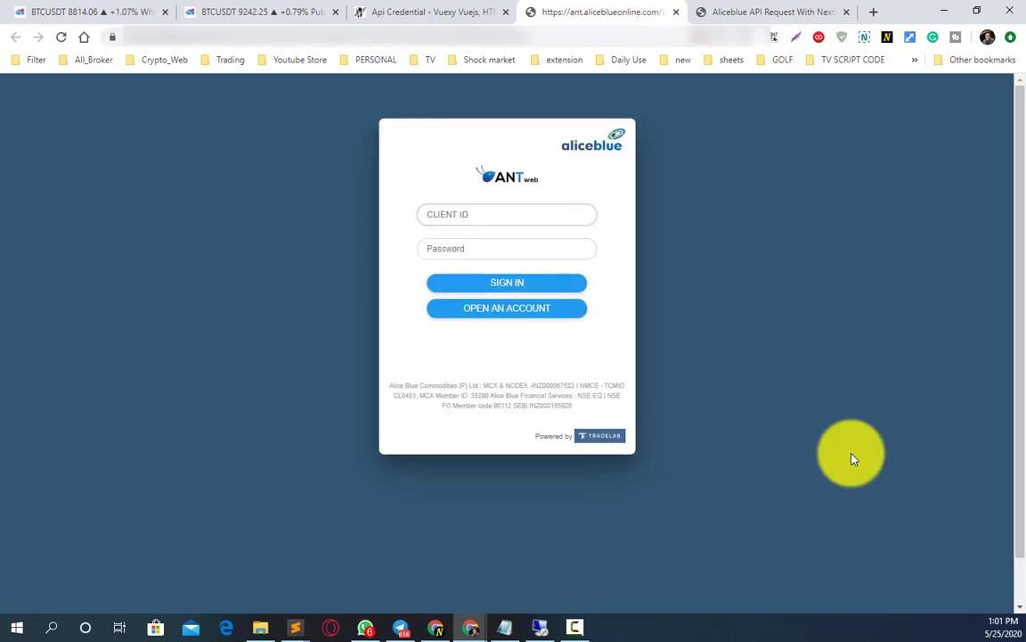
- Paste the account's client ID and password into Aliceblue ANT Web and sign in
{"action": "left_click", "coordinate": [505, 627]}
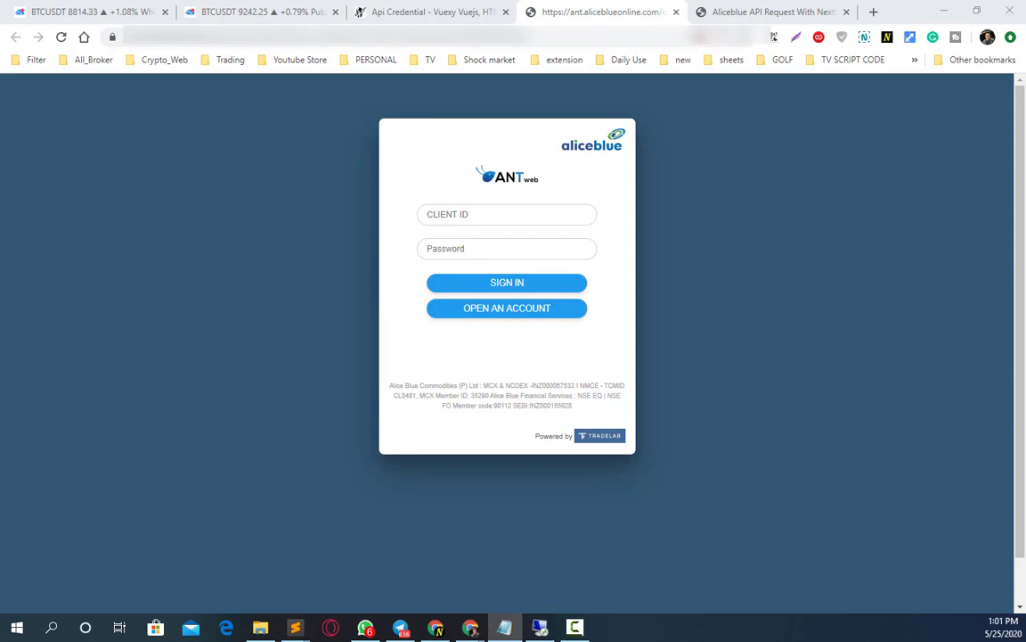
{"action": "left_click", "coordinate": [461, 210]}
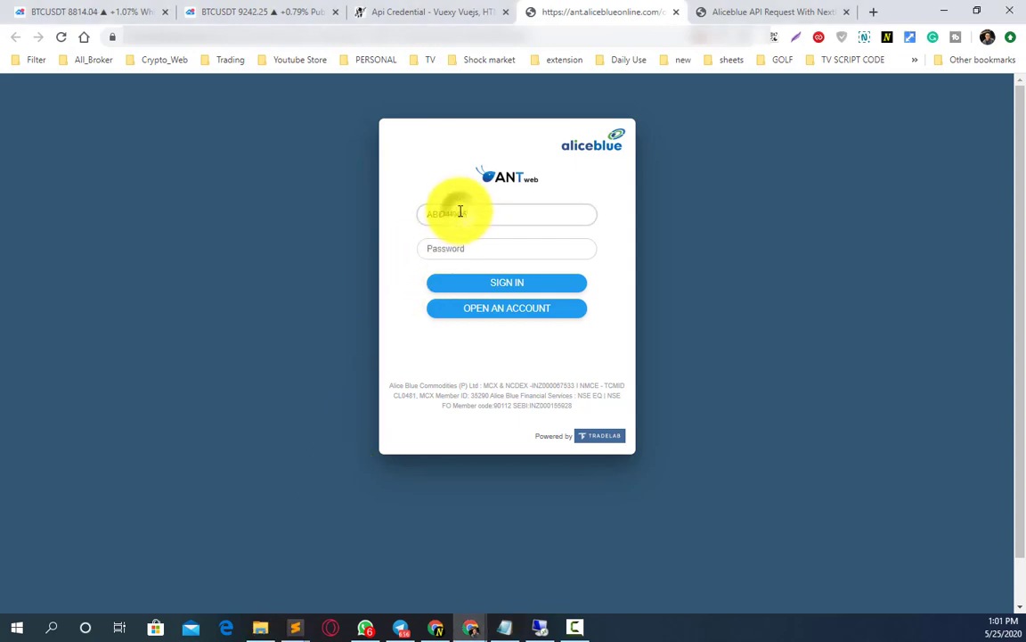
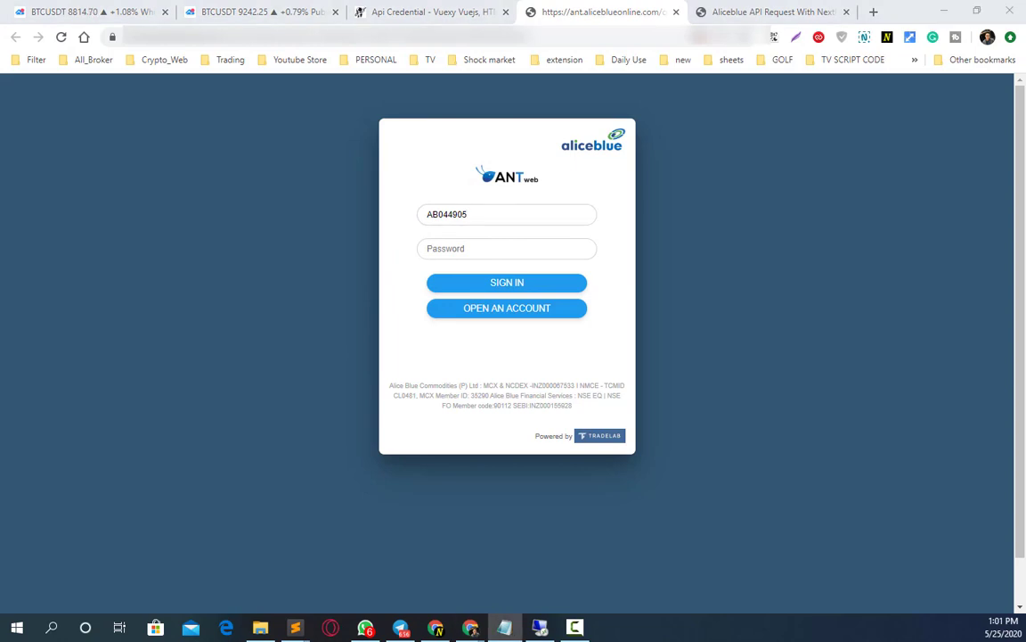
{"action": "left_click", "coordinate": [469, 249]}
{"action": "key", "text": "ctrl+v"}
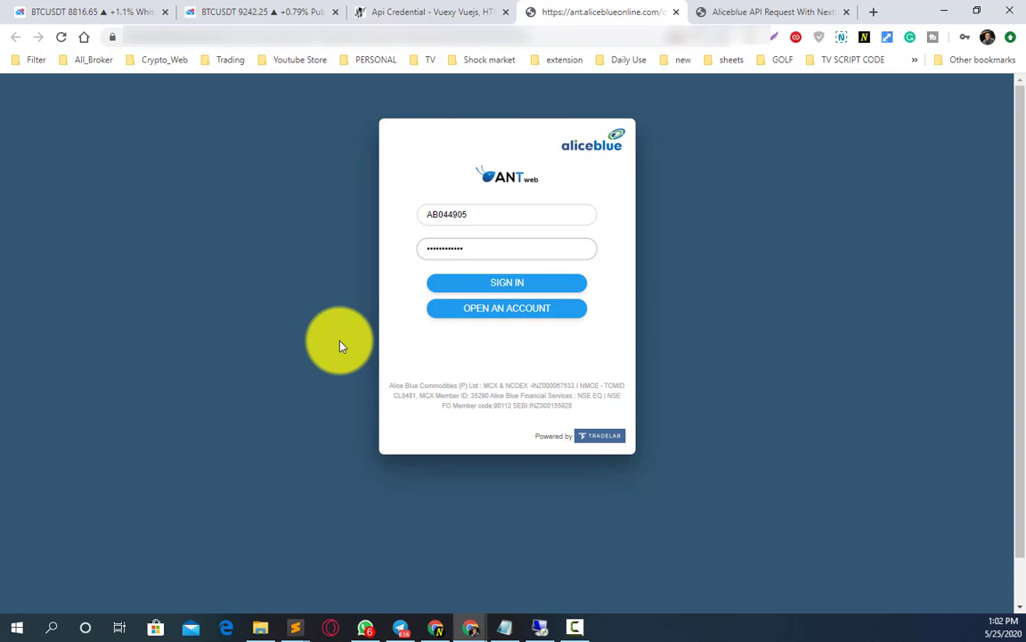
{"action": "left_click", "coordinate": [511, 292]}
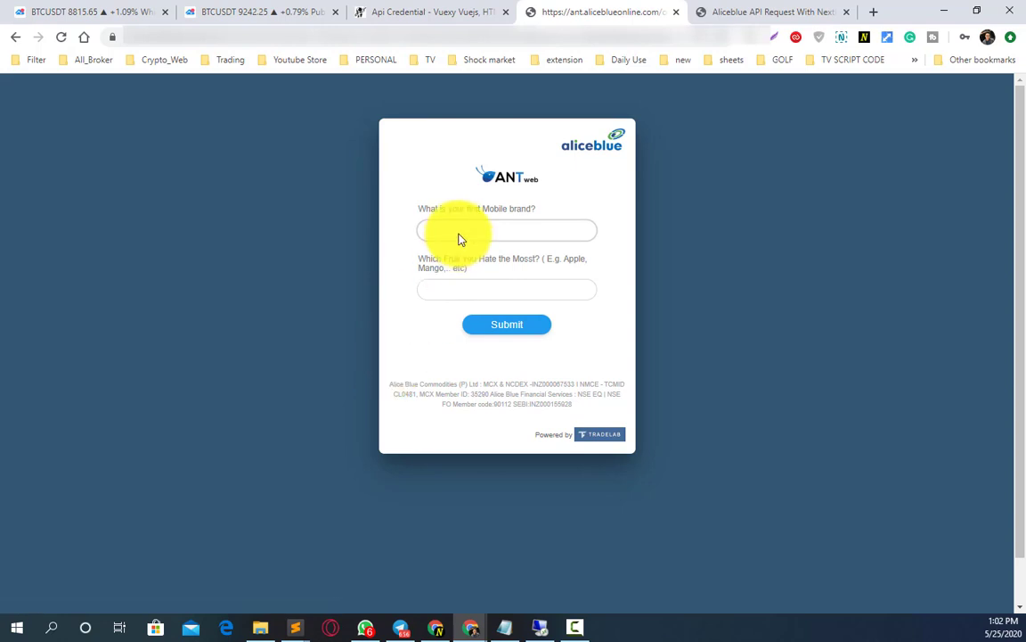
- Fill in answers to both security questions and submit them
{"action": "left_click", "coordinate": [458, 232]}
{"action": "type", "text": "a"}
{"action": "left_click", "coordinate": [436, 291]}
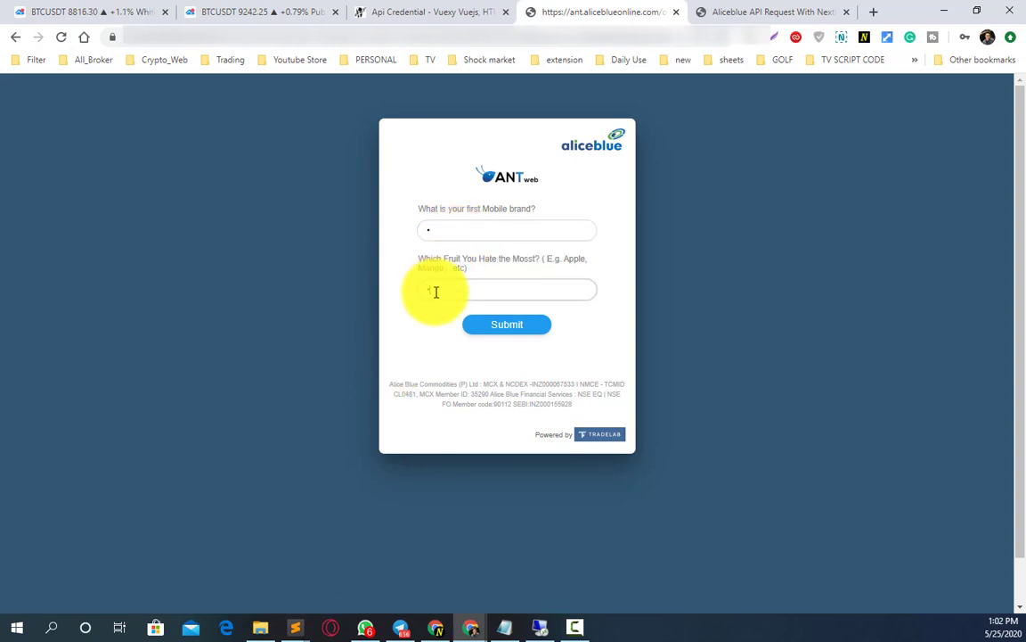
{"action": "type", "text": "a"}
{"action": "left_click", "coordinate": [499, 326]}
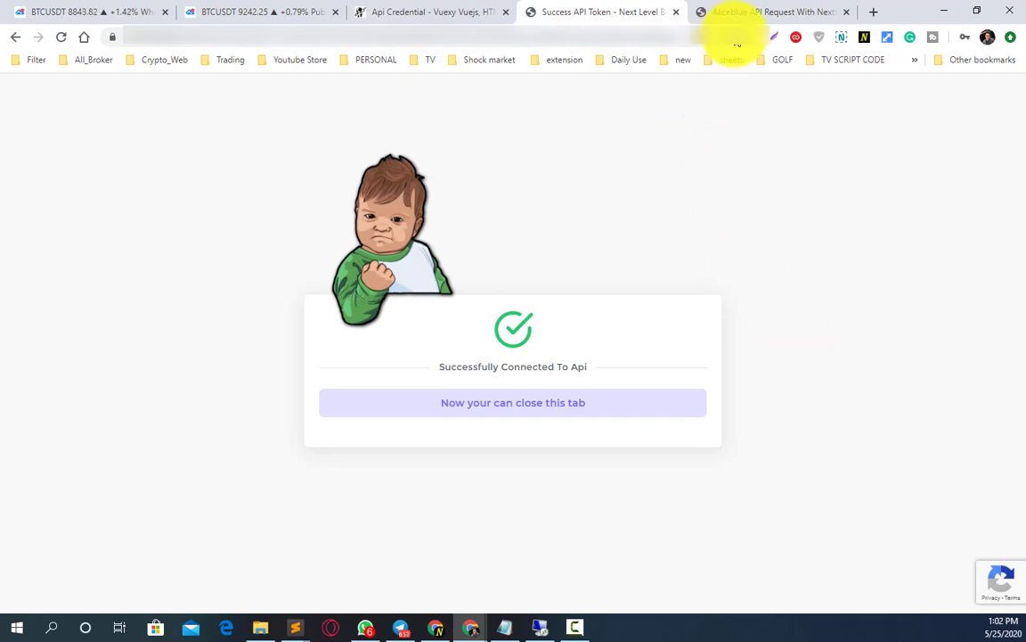
- Back on the forum thread, select the request message from 'Hello, sir' to 'Thank you so much'
{"action": "left_click", "coordinate": [731, 18]}
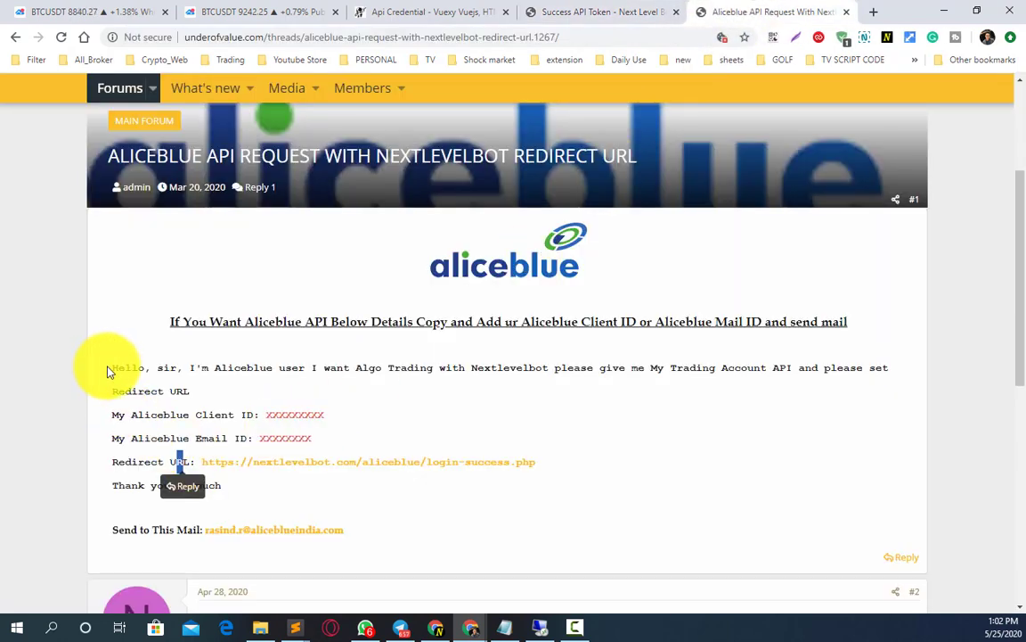
{"action": "left_click_drag", "start_coordinate": [108, 366], "coordinate": [237, 501]}
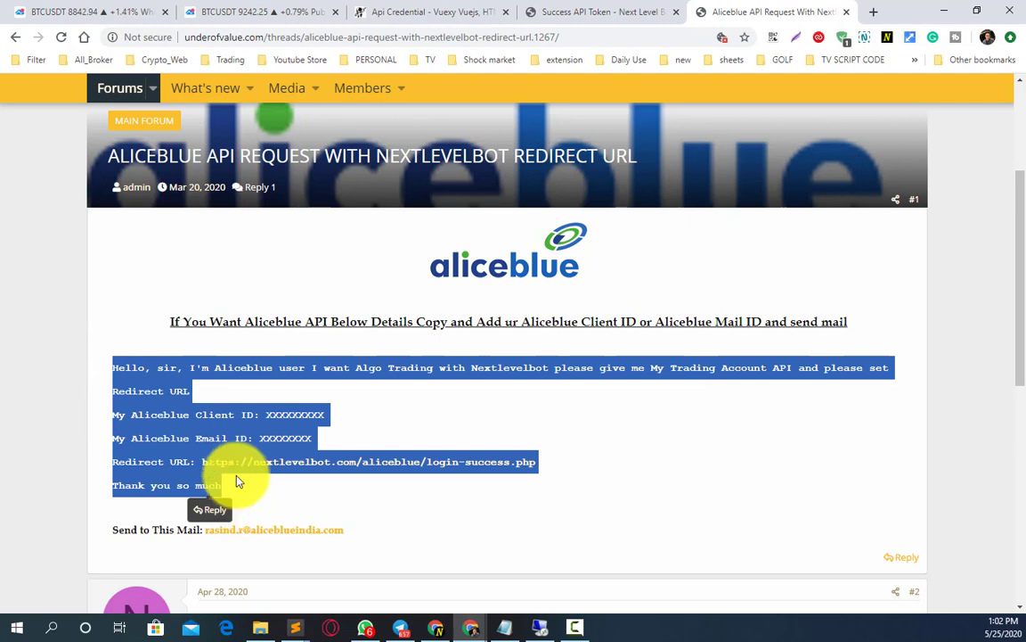